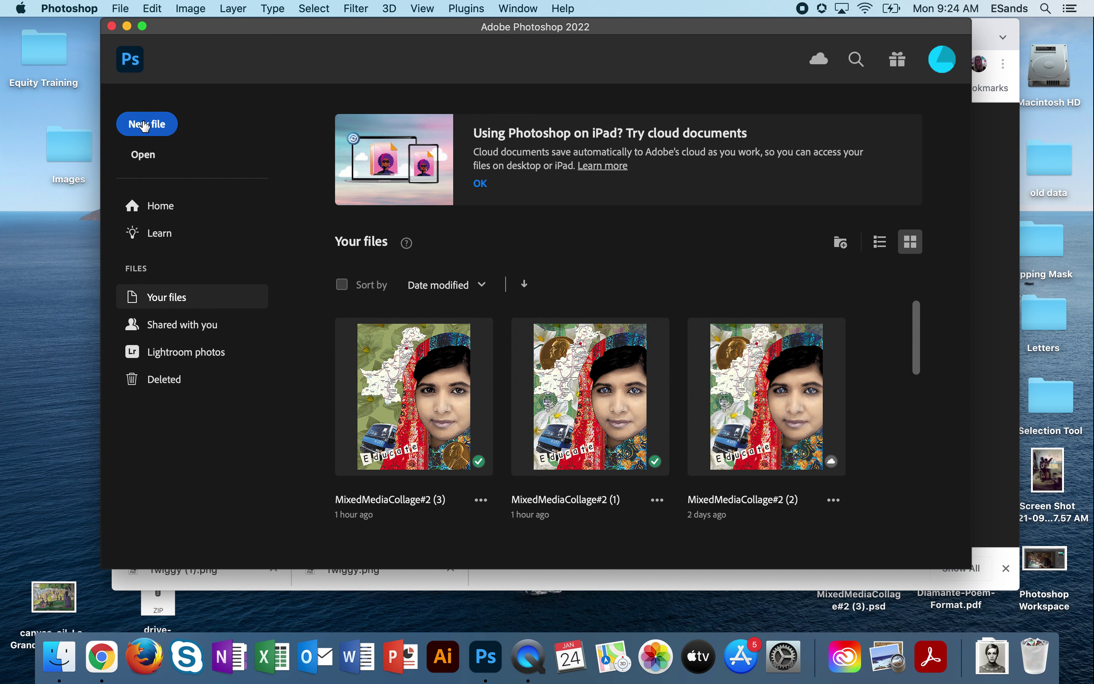
# Create a blank 8.5 × 11 inch, 300 ppi document named with the student's name plus Newfile.
pyautogui.click(146, 125)
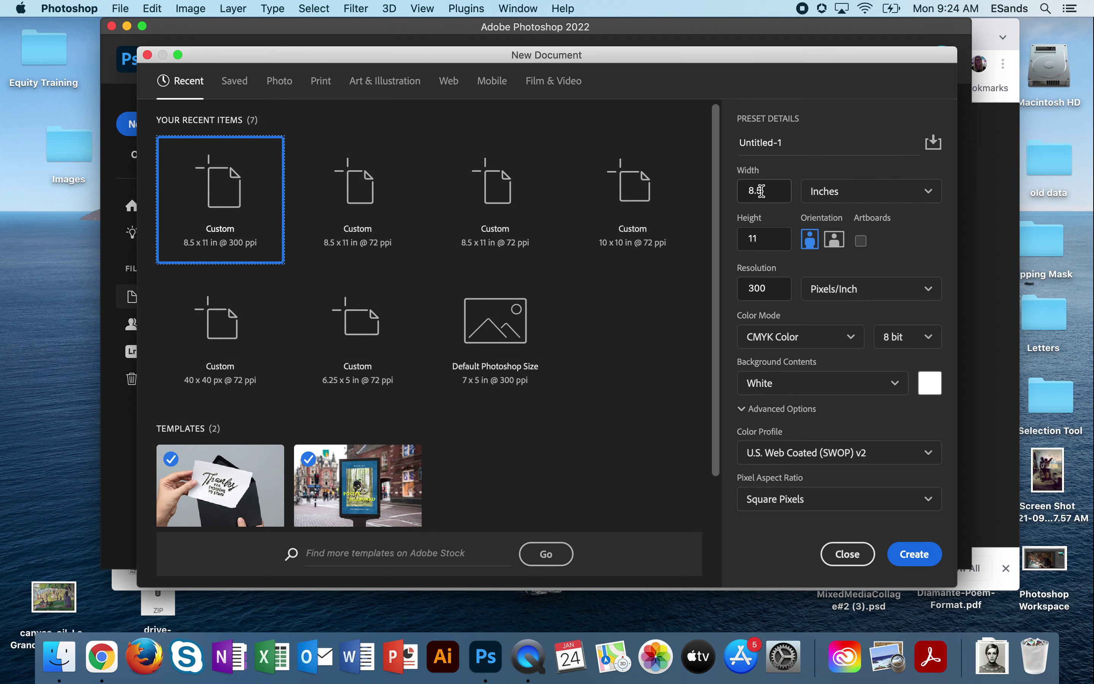
pyautogui.click(829, 194)
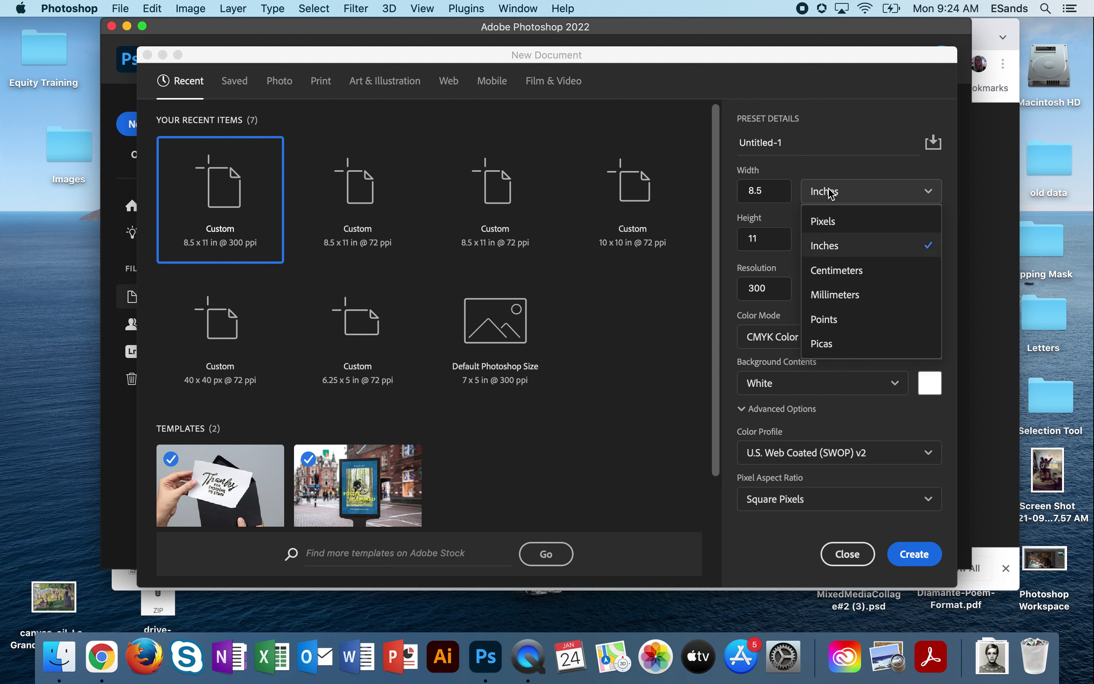
pyautogui.click(831, 192)
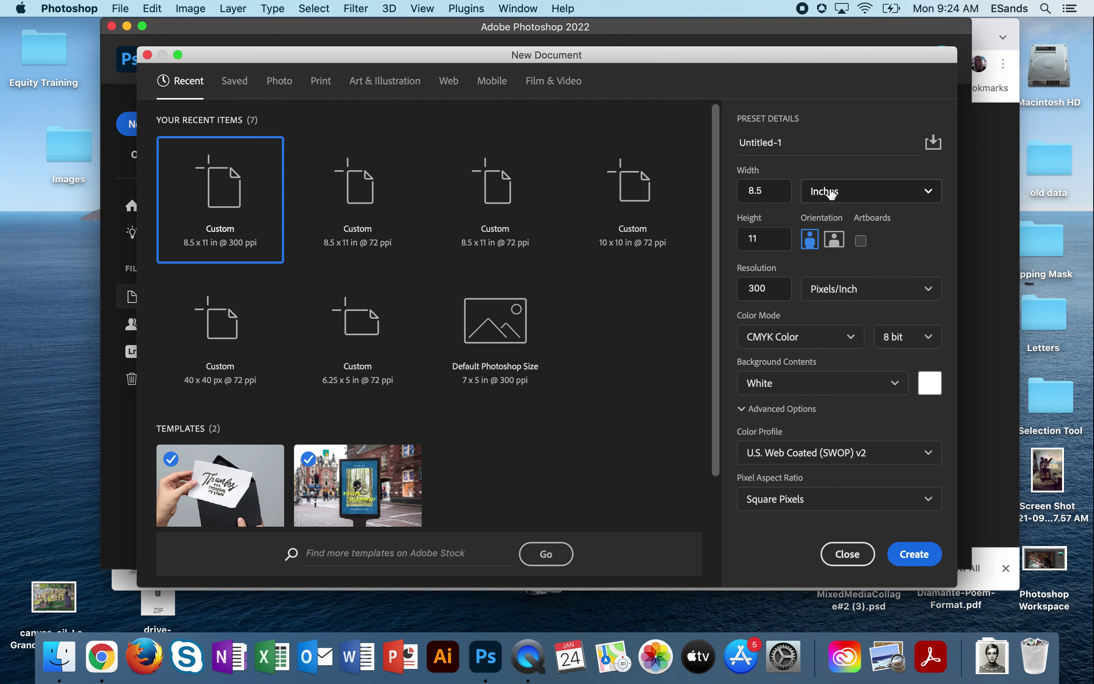
pyautogui.click(831, 192)
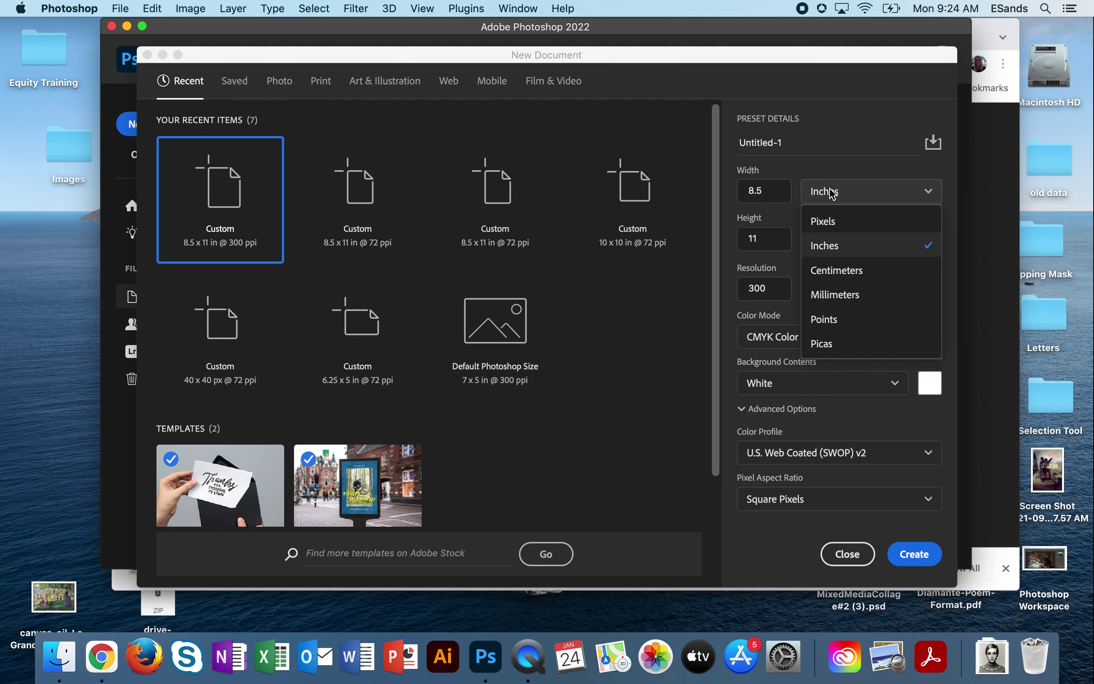
pyautogui.click(824, 247)
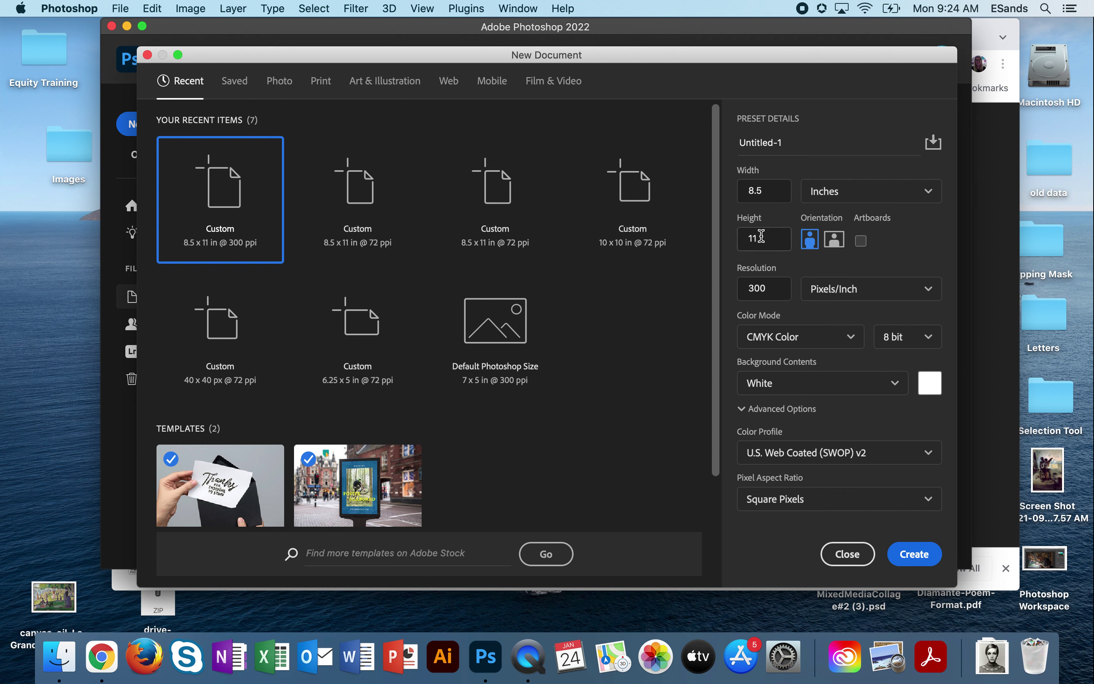
pyautogui.click(761, 143)
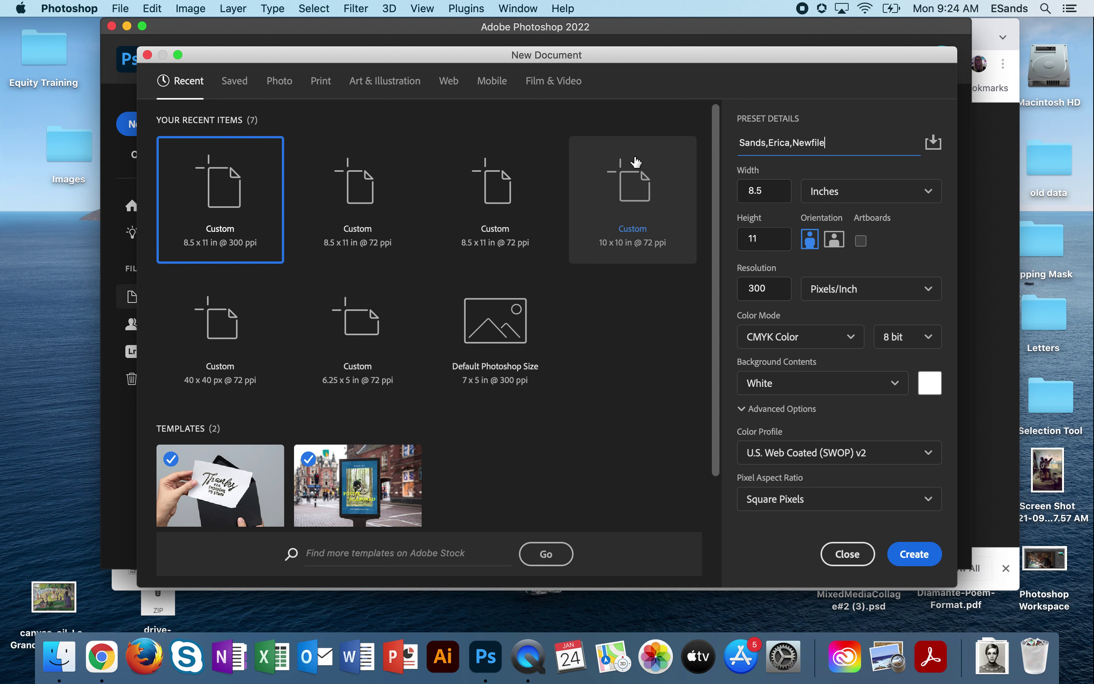
pyautogui.click(914, 554)
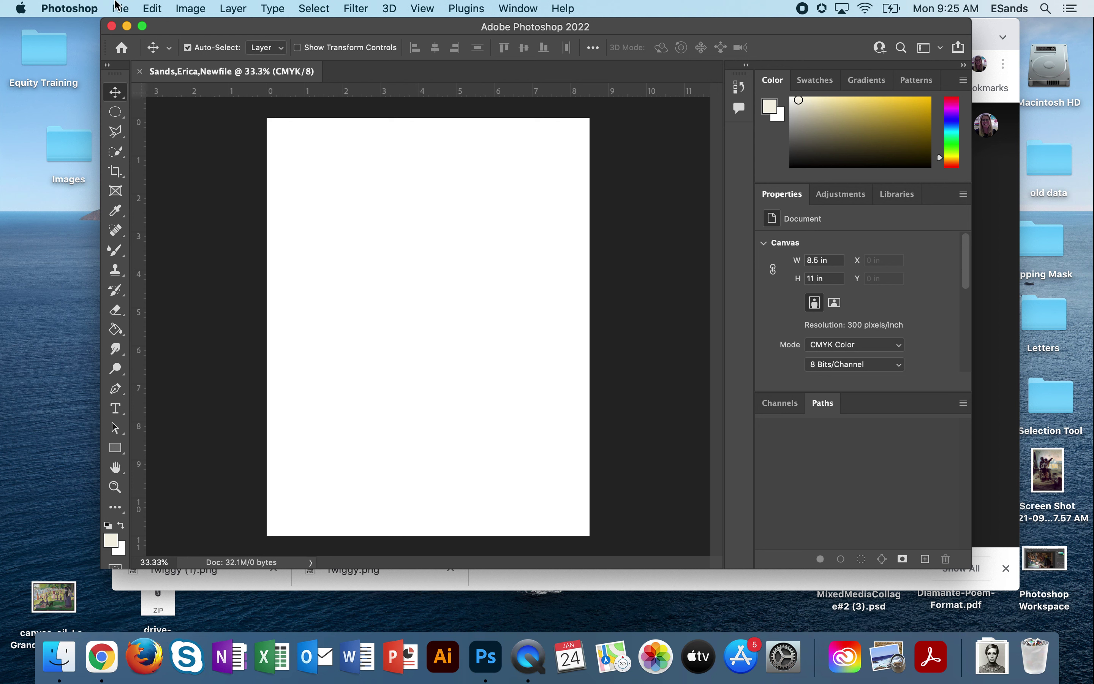
pyautogui.click(121, 10)
# Open Twiggy.png from the Downloads folder, filtering the file list to PNG.
pyautogui.click(140, 41)
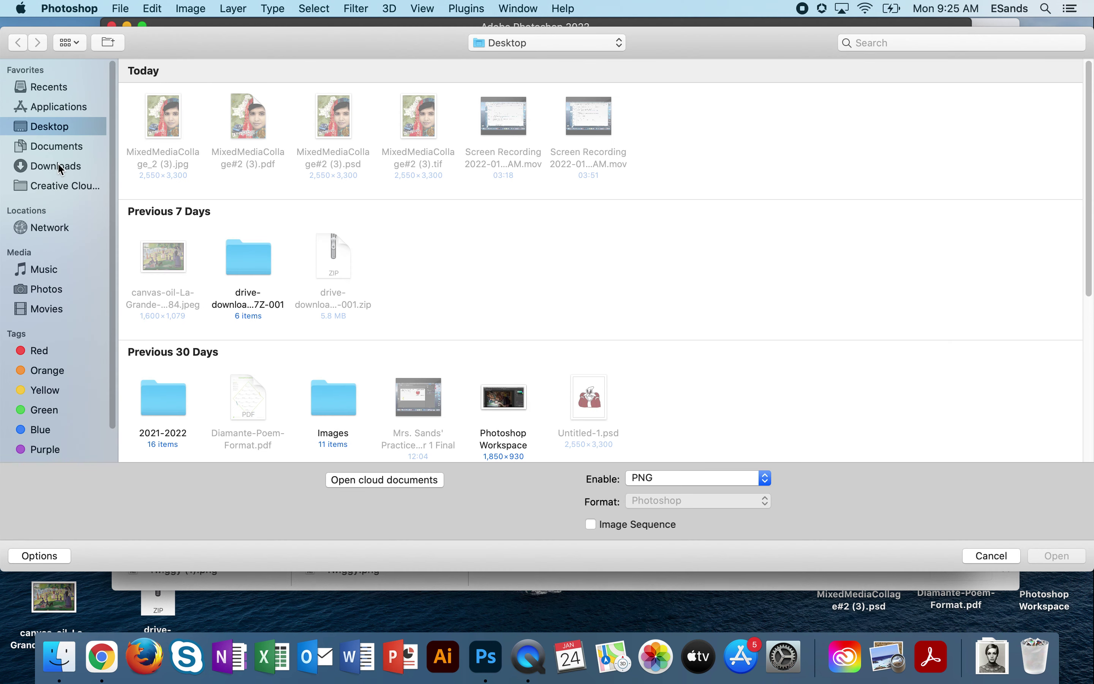
pyautogui.click(61, 167)
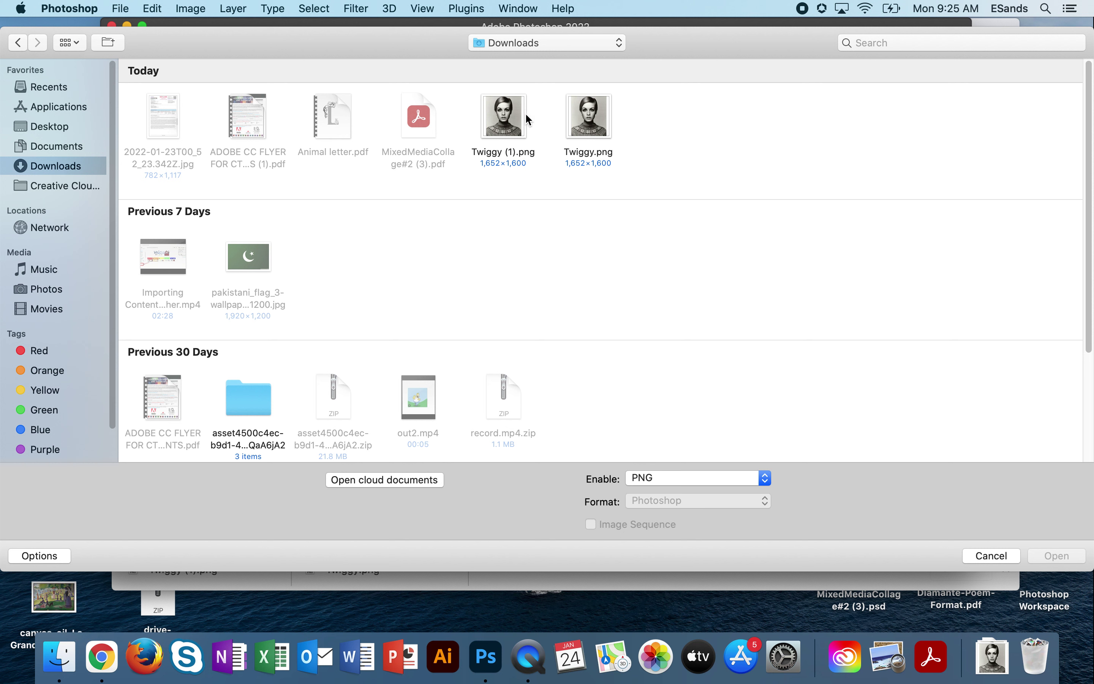
pyautogui.click(643, 477)
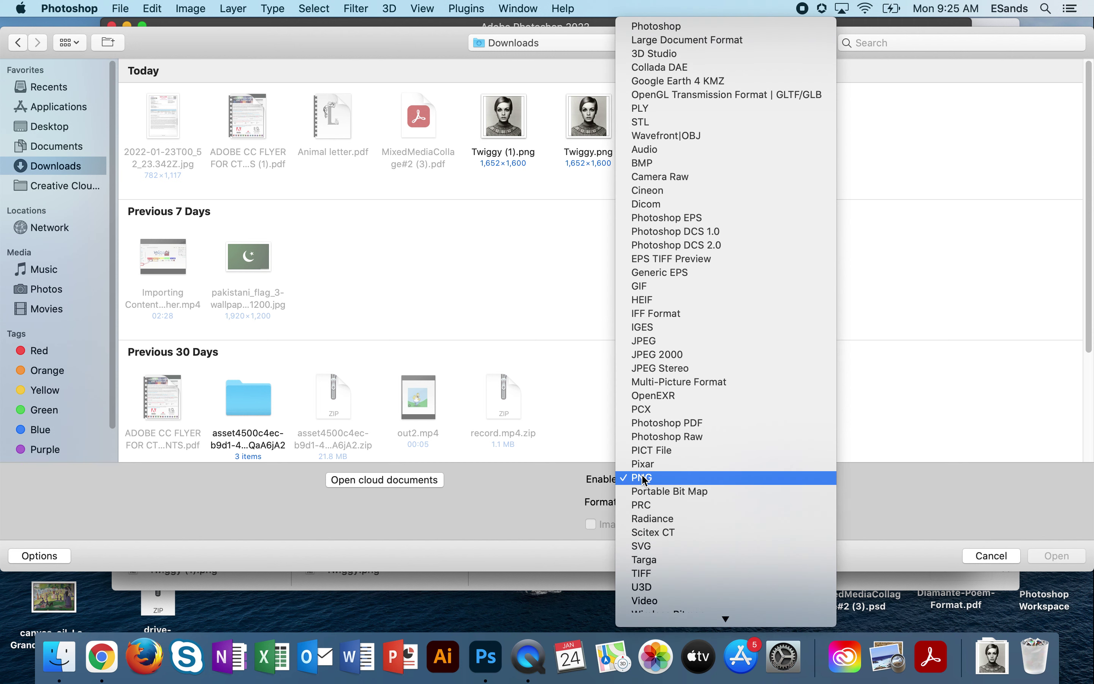
pyautogui.click(698, 28)
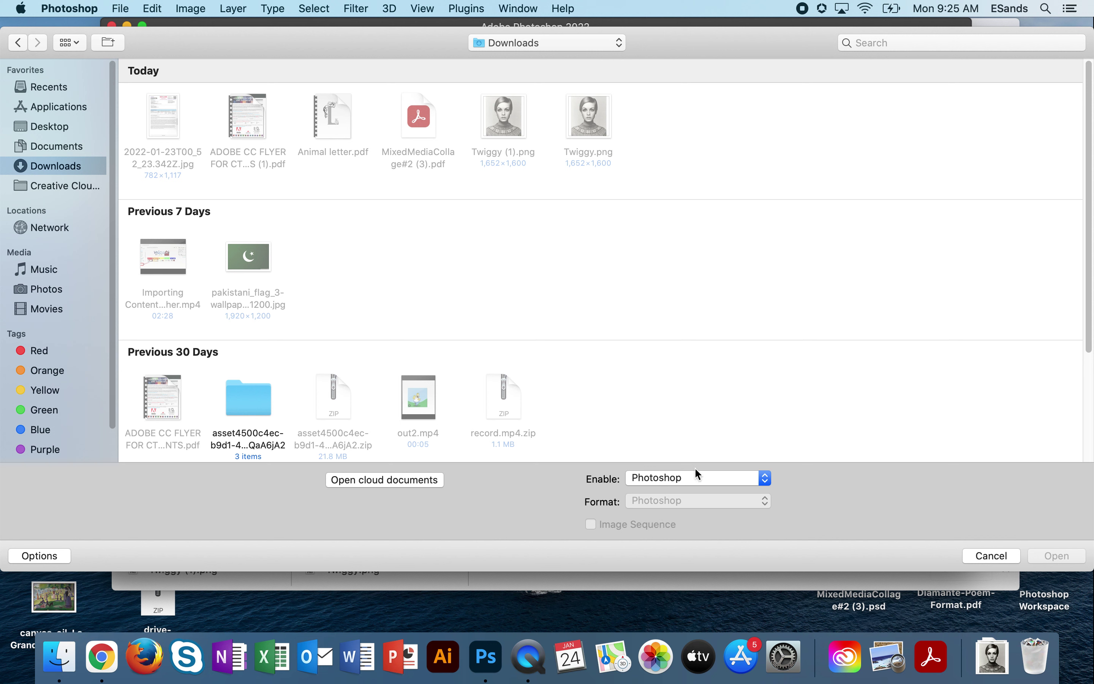
pyautogui.click(661, 479)
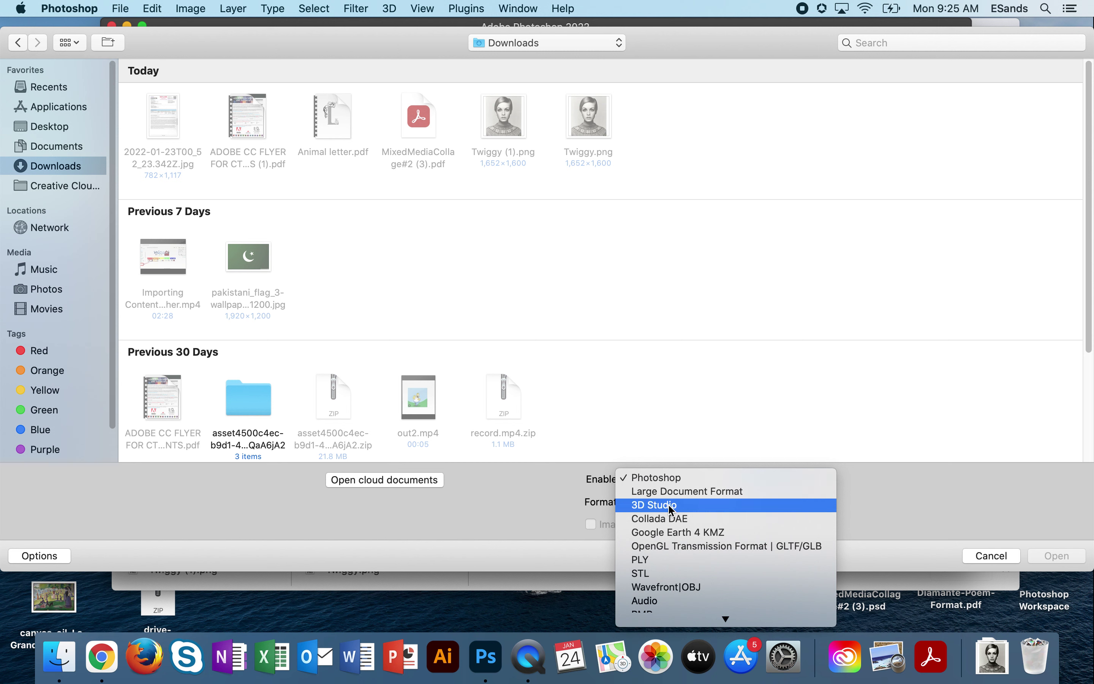
pyautogui.moveTo(682, 620)
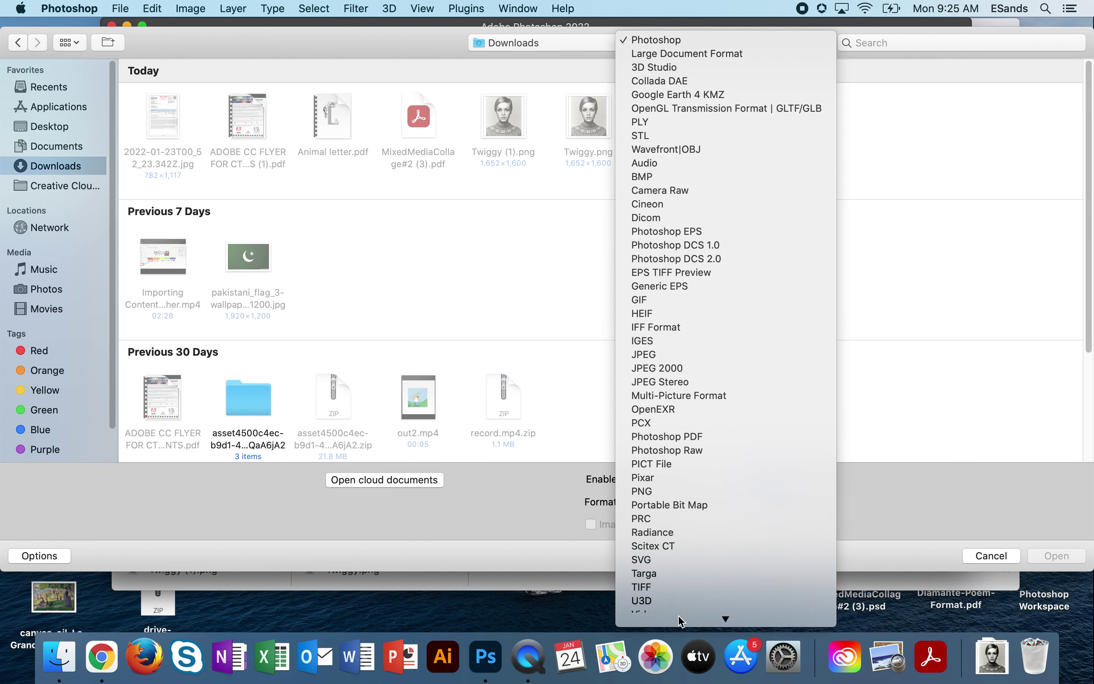
pyautogui.click(661, 483)
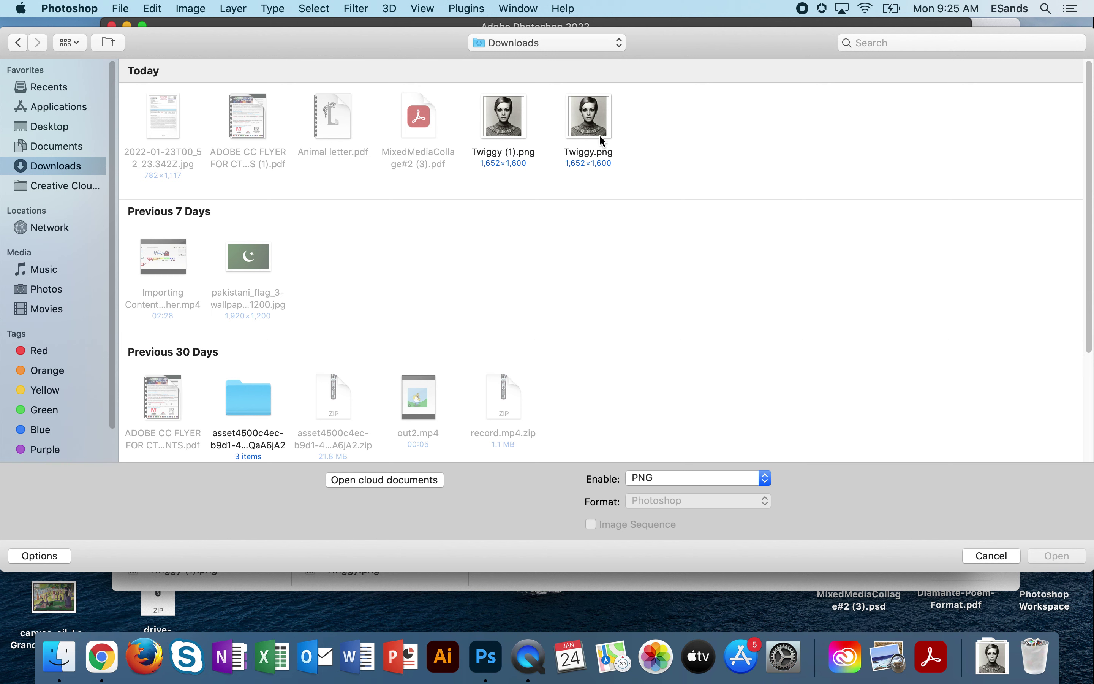
pyautogui.doubleClick(597, 117)
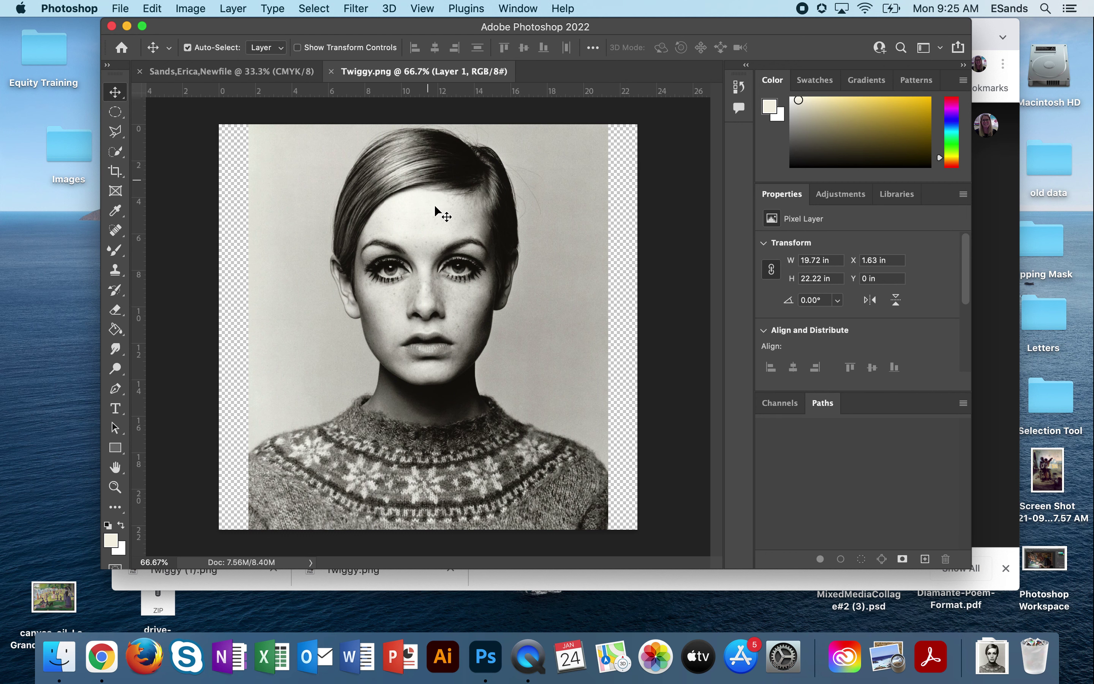
# Drag the Twiggy portrait onto the Newfile page as Layer 1, centred on the page.
pyautogui.click(219, 76)
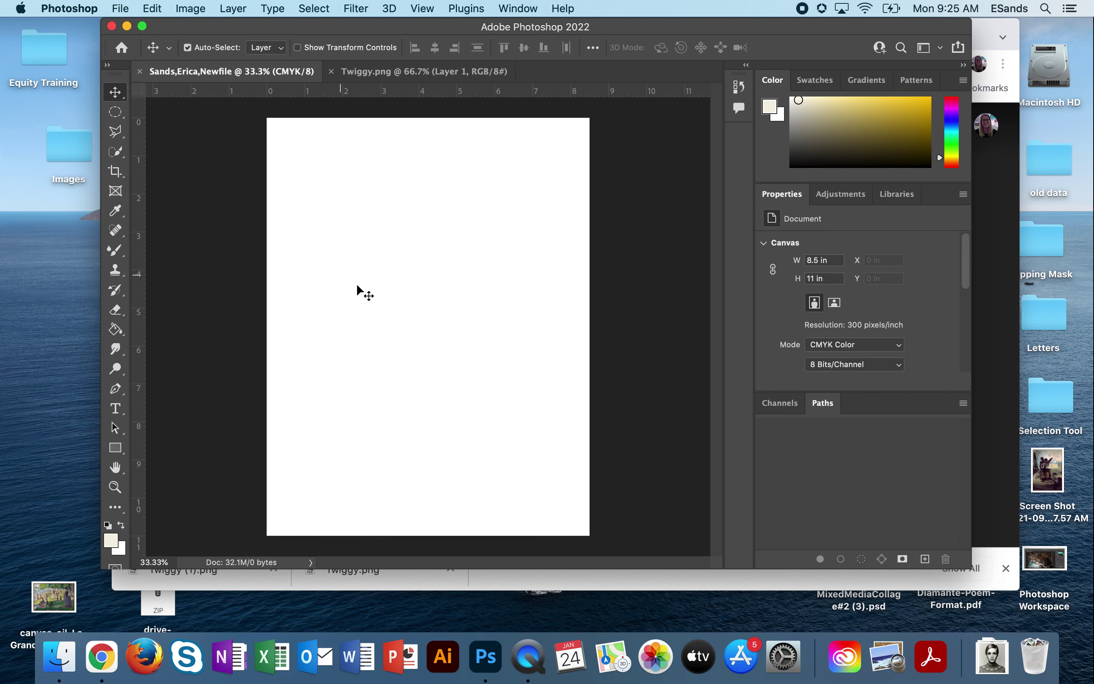
pyautogui.click(397, 76)
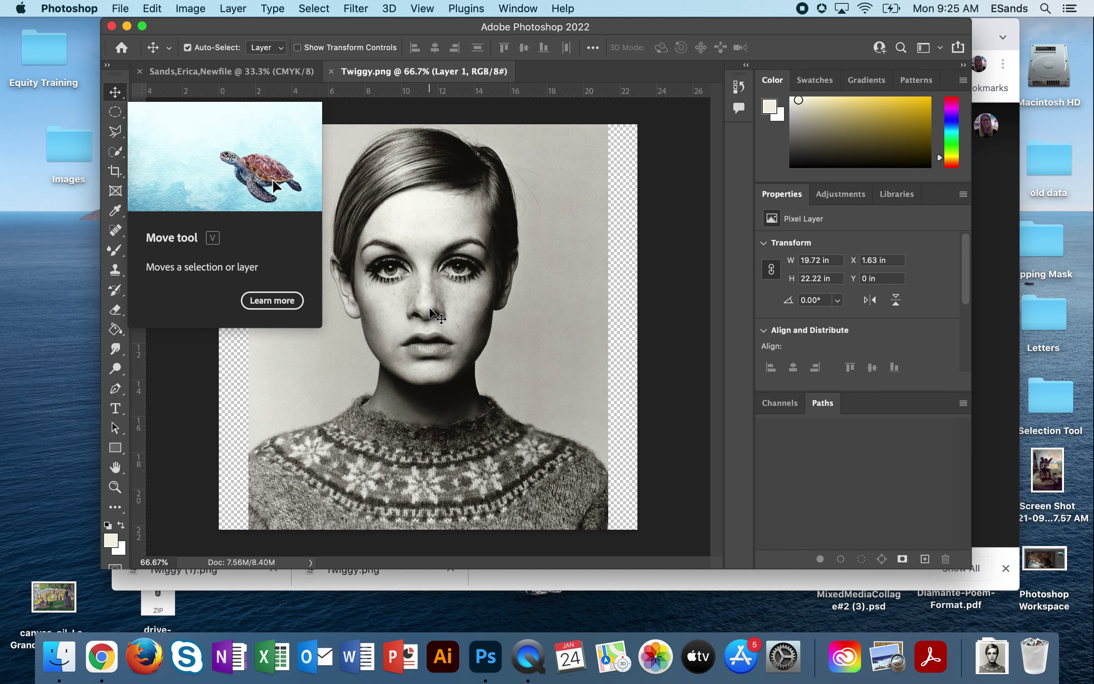
pyautogui.moveTo(431, 306); pyautogui.dragTo(342, 207)
pyautogui.moveTo(406, 299); pyautogui.dragTo(442, 334)
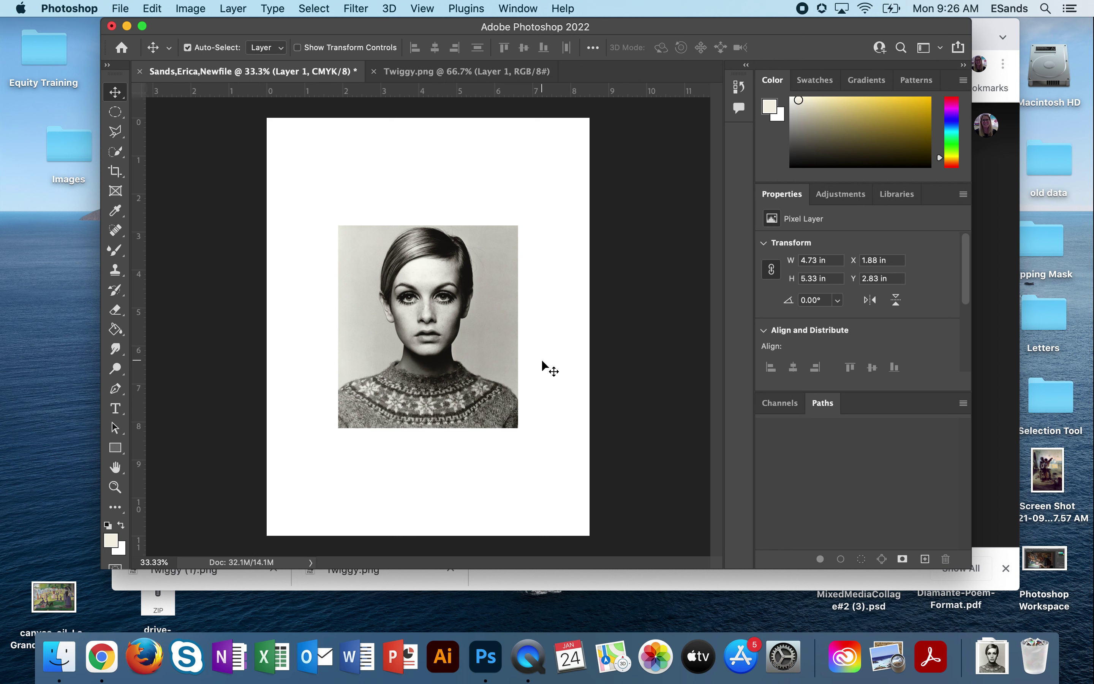
pyautogui.click(120, 8)
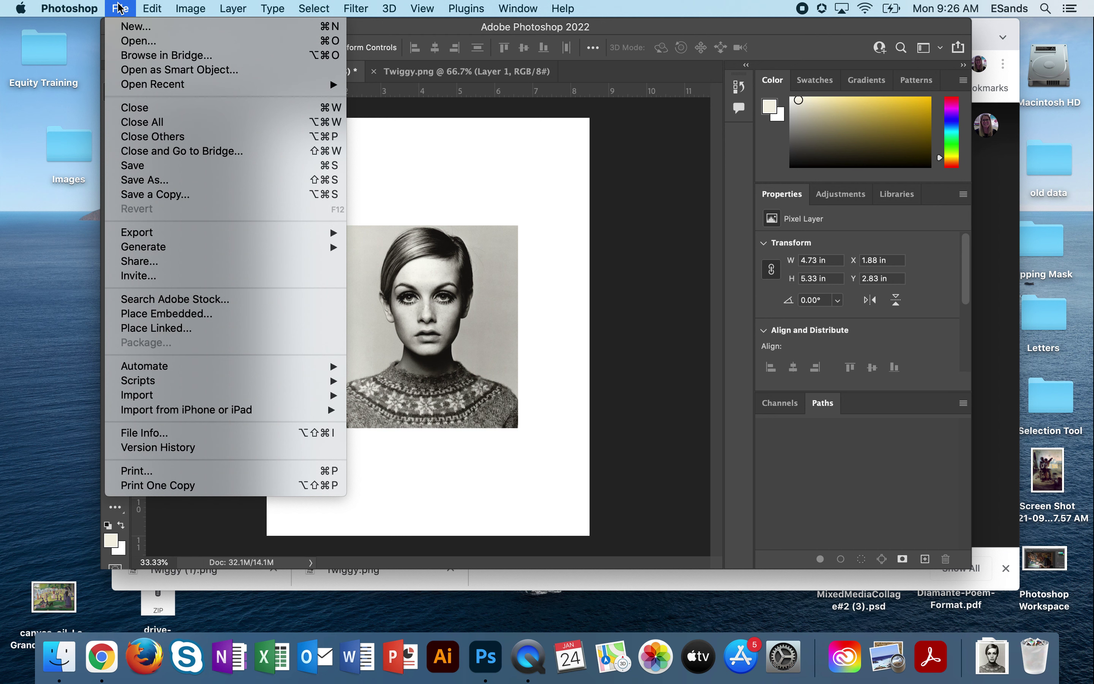
# Save the Newfile document locally to the Desktop in Photoshop PSD format.
pyautogui.click(146, 180)
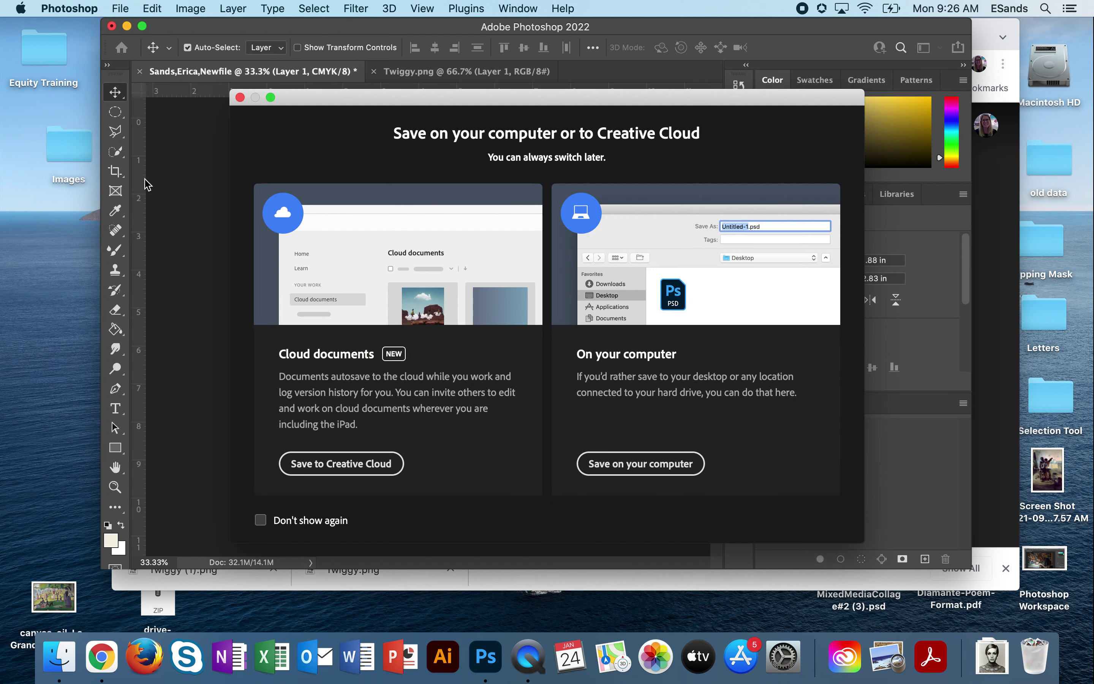
pyautogui.click(661, 466)
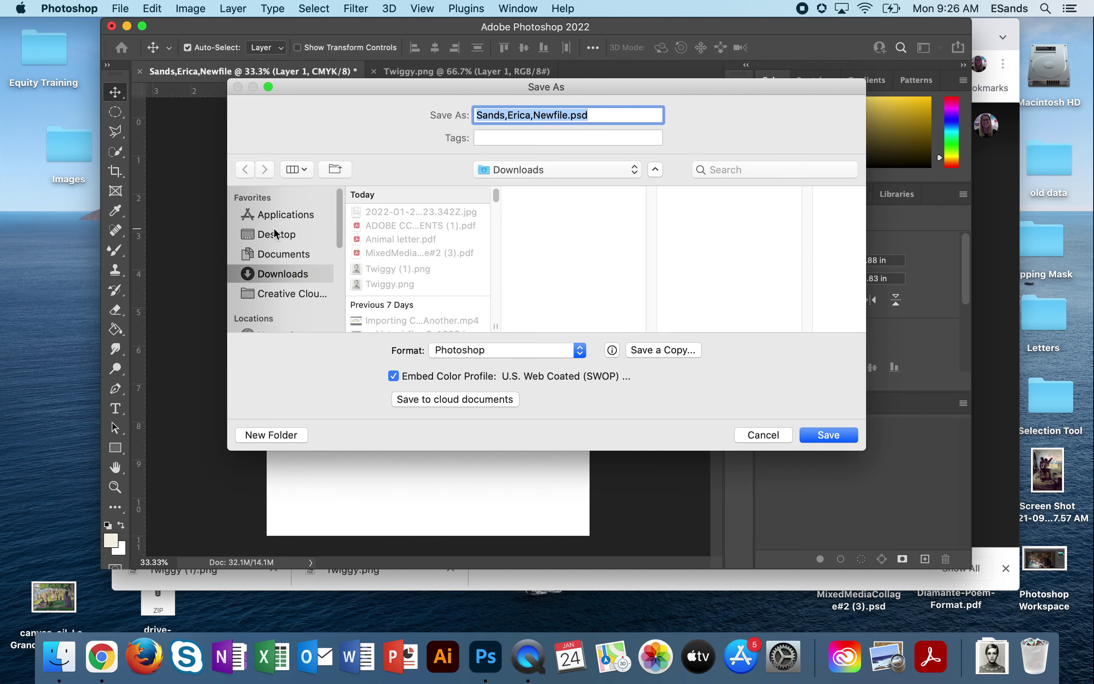
pyautogui.click(276, 235)
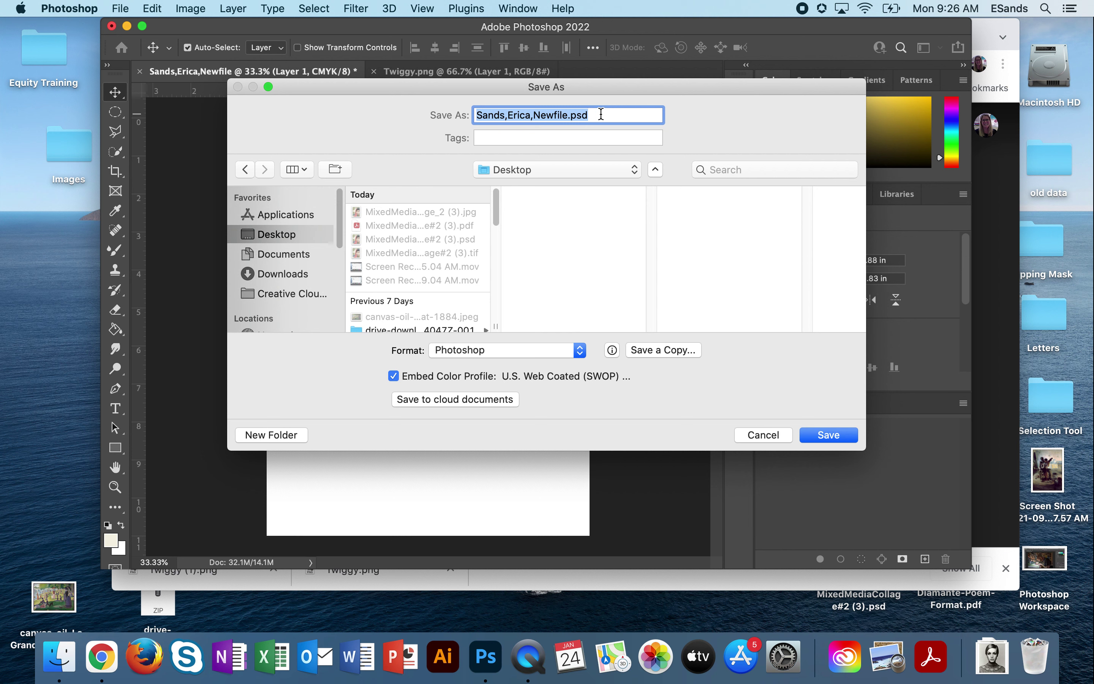
pyautogui.click(831, 435)
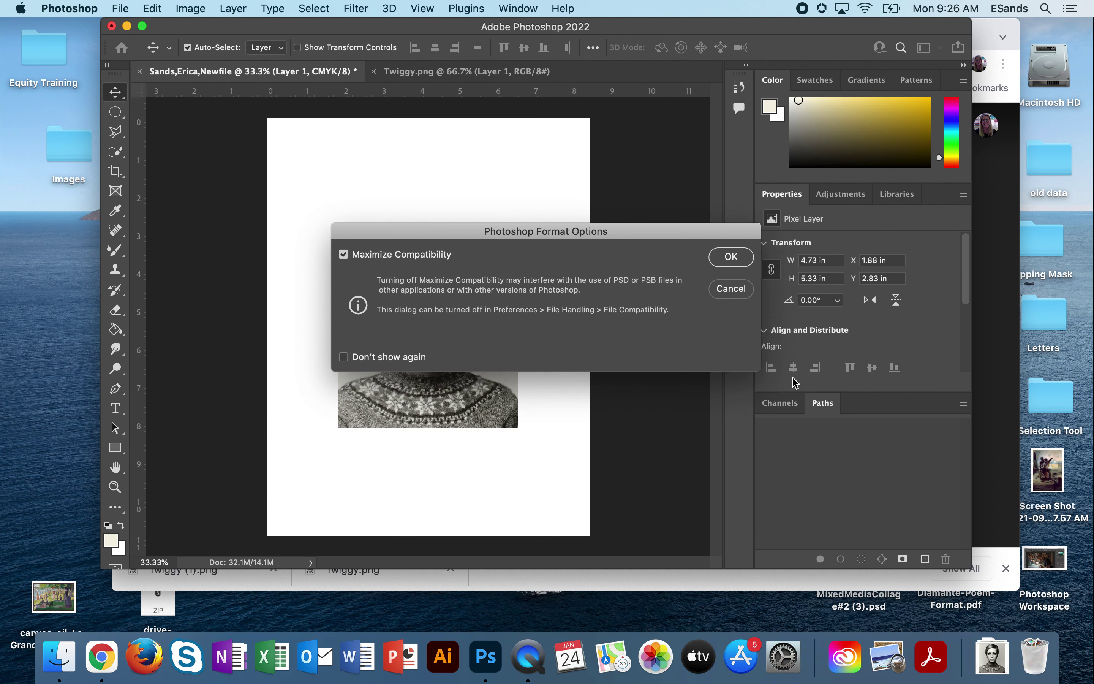
pyautogui.click(730, 258)
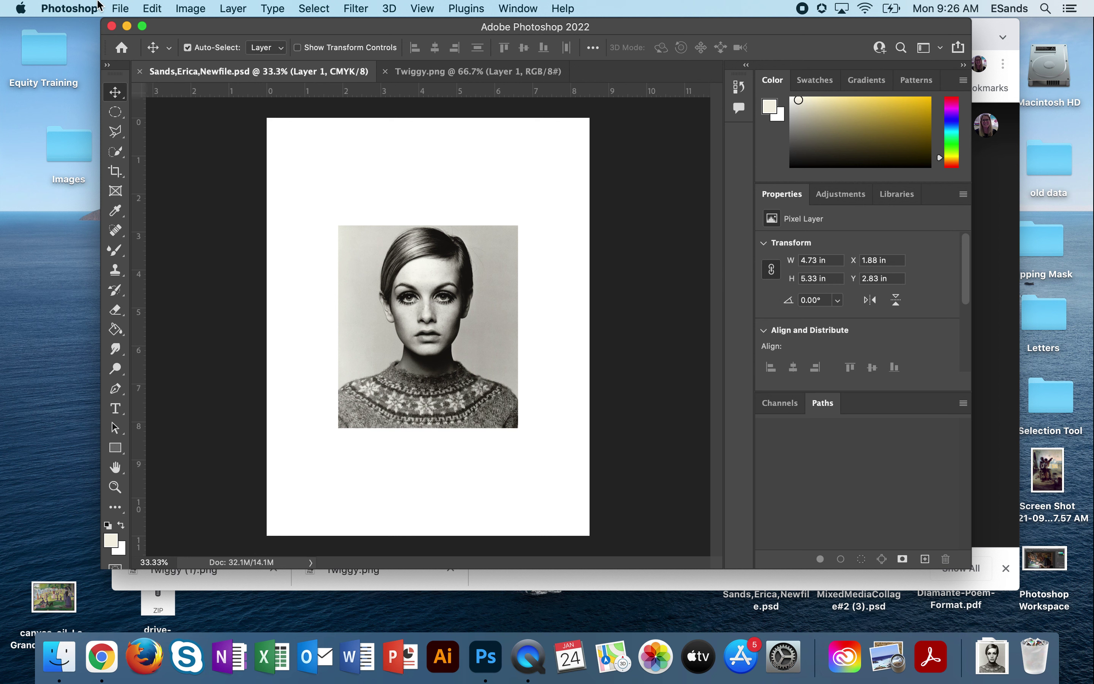
# Export the page to the Desktop as a 2550×3300 px JPG at Good quality.
pyautogui.click(121, 7)
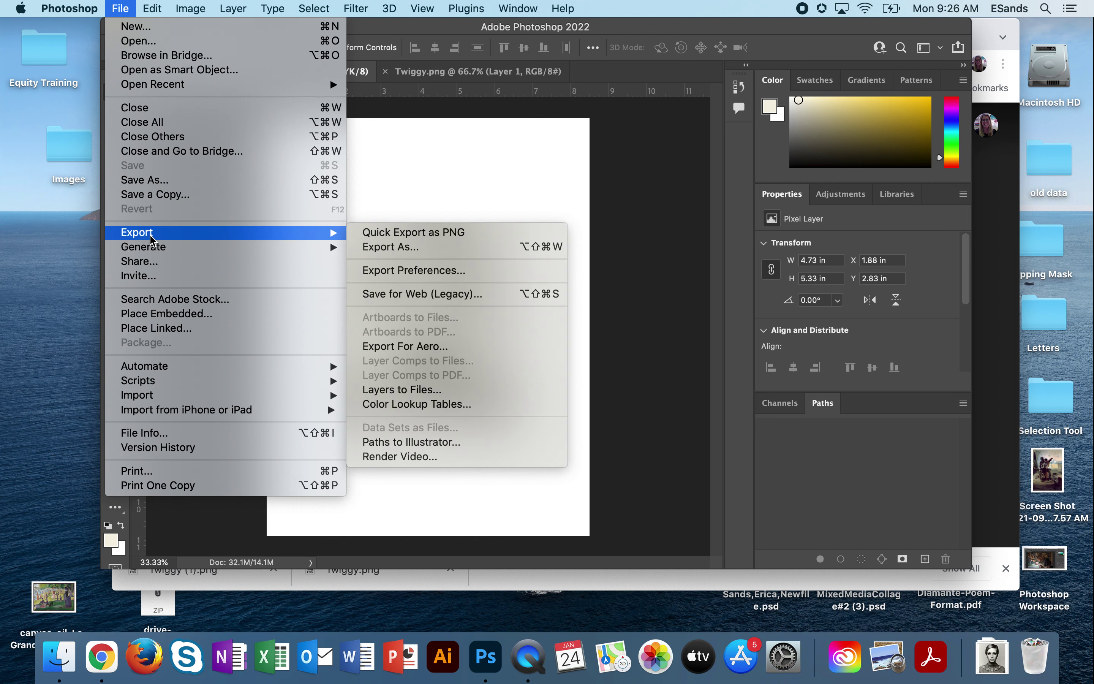
pyautogui.moveTo(337, 233)
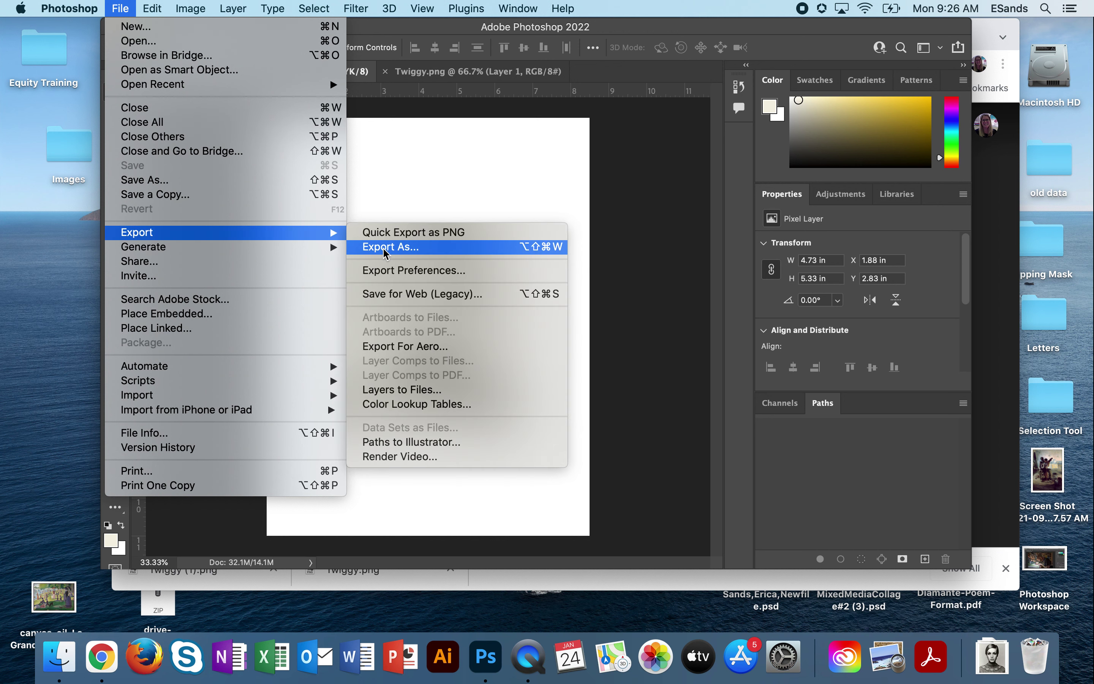
pyautogui.click(385, 246)
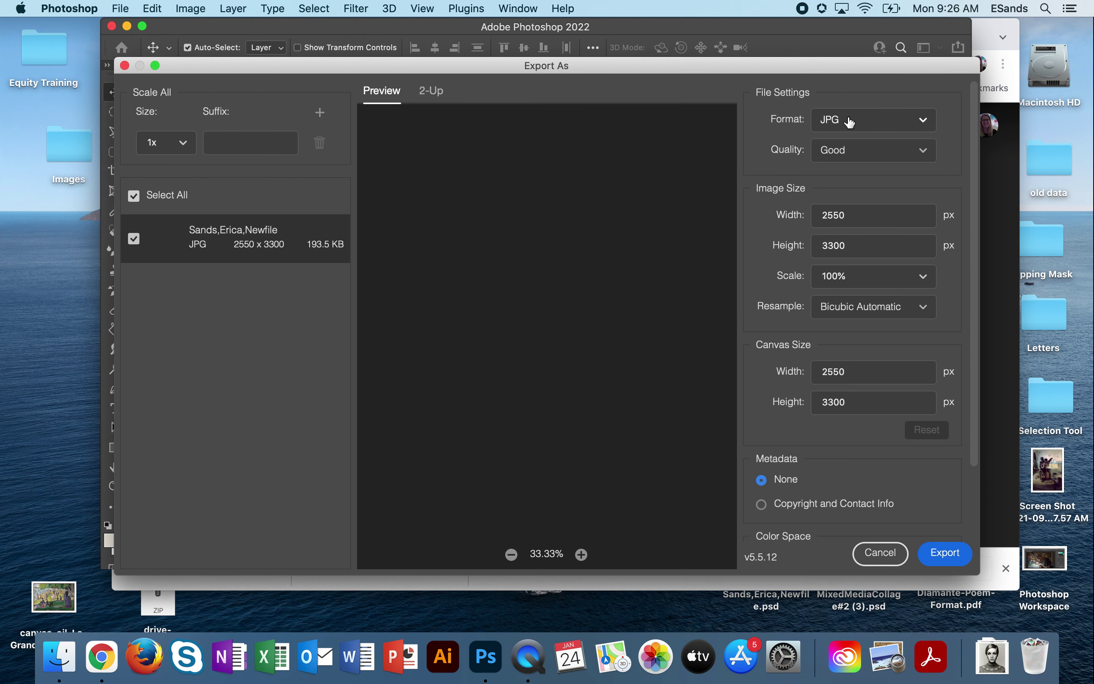
pyautogui.click(851, 122)
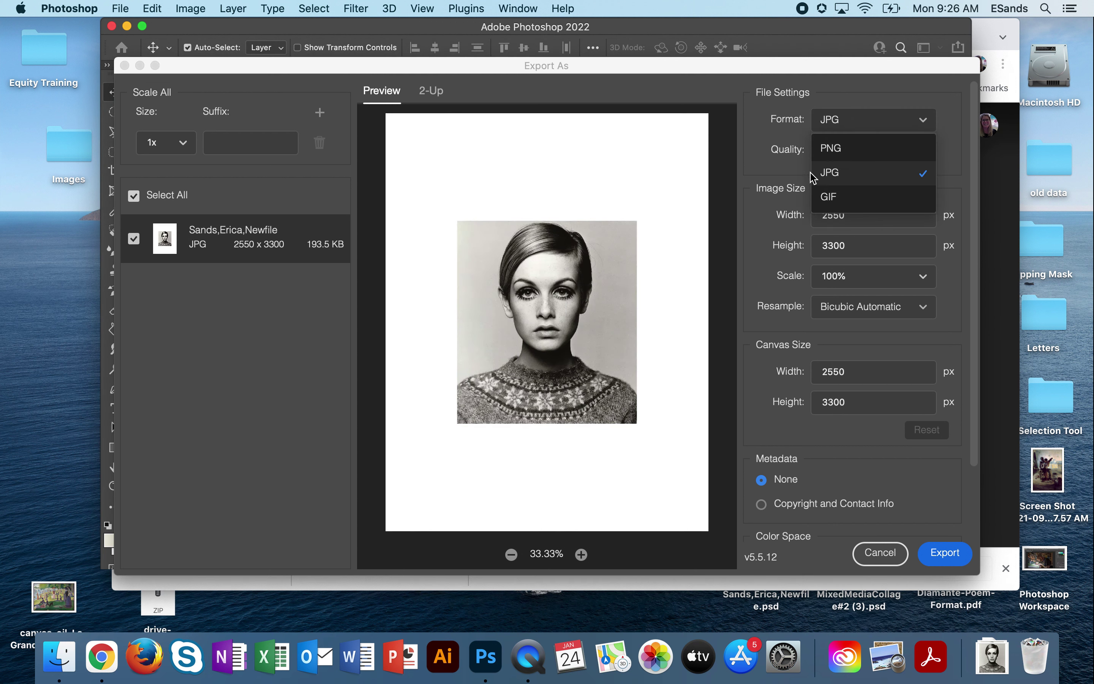
pyautogui.click(840, 175)
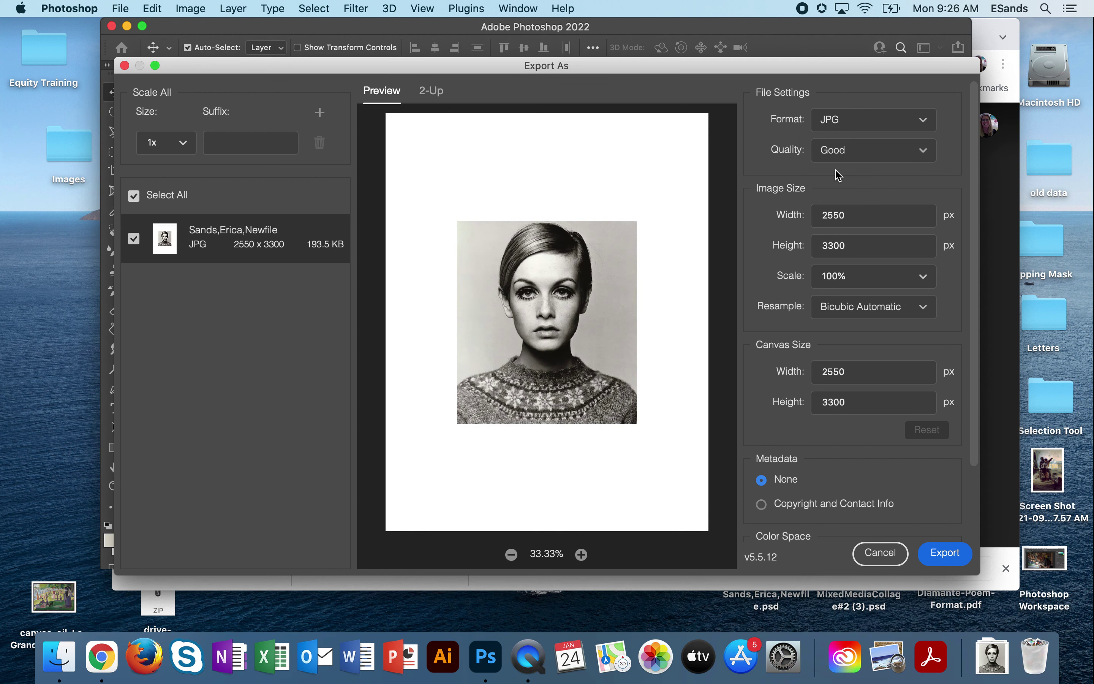
pyautogui.click(947, 551)
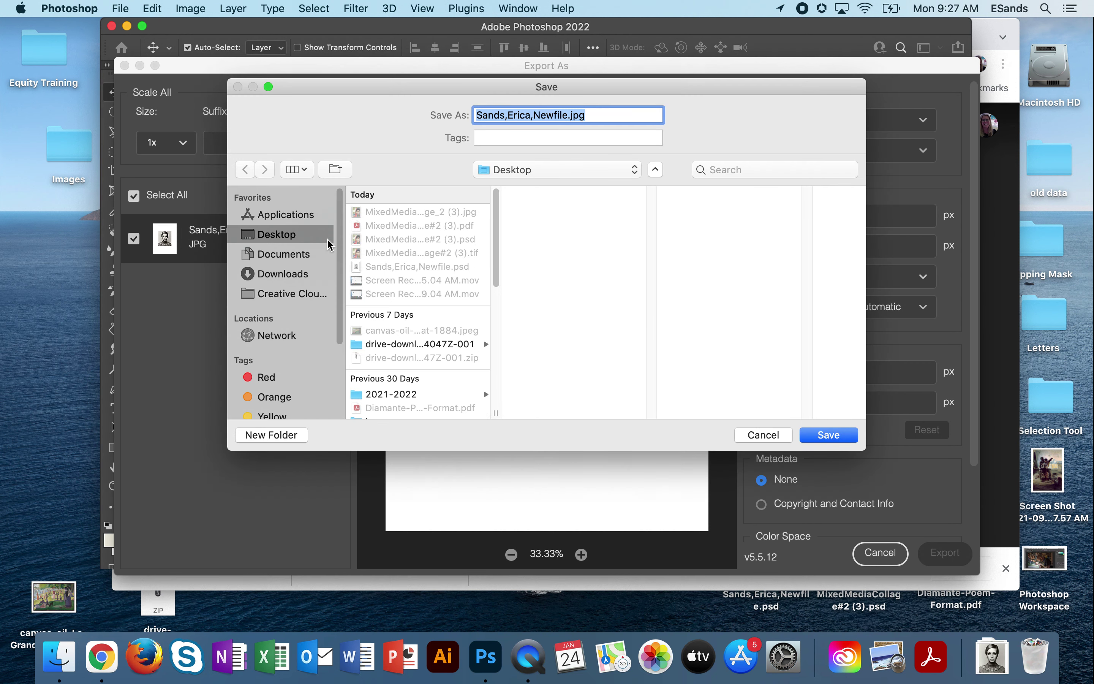
pyautogui.click(829, 434)
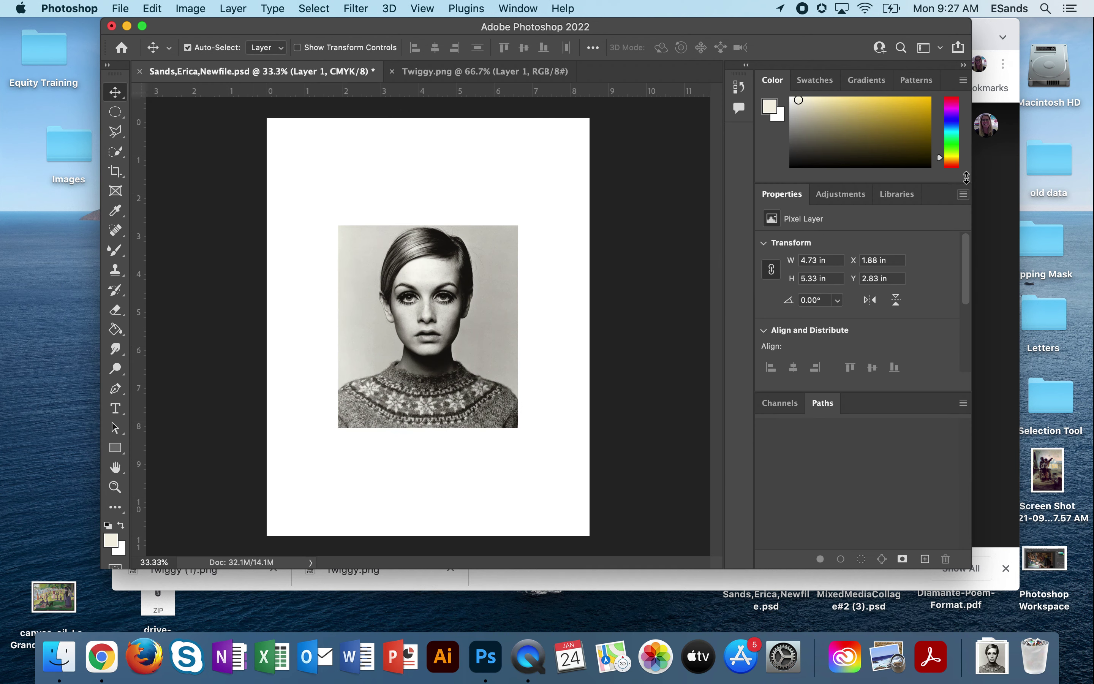
pyautogui.click(994, 33)
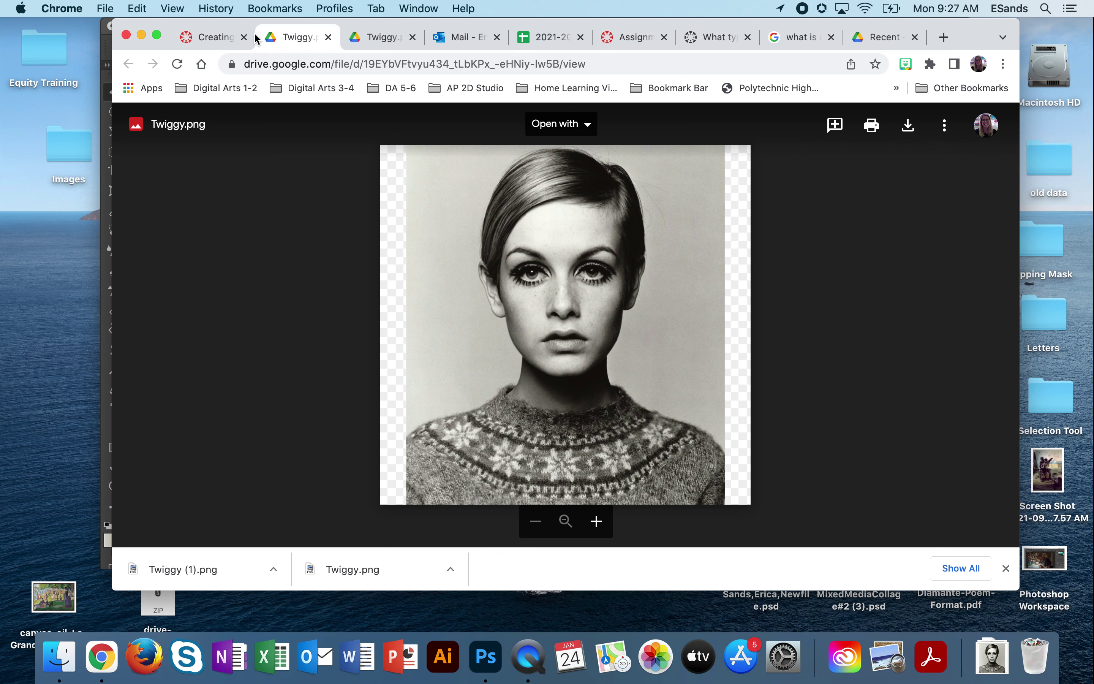
# Show the Canvas 'Creating a New Photoshop File and Embed an Image' assignment and move the browser left.
pyautogui.click(207, 38)
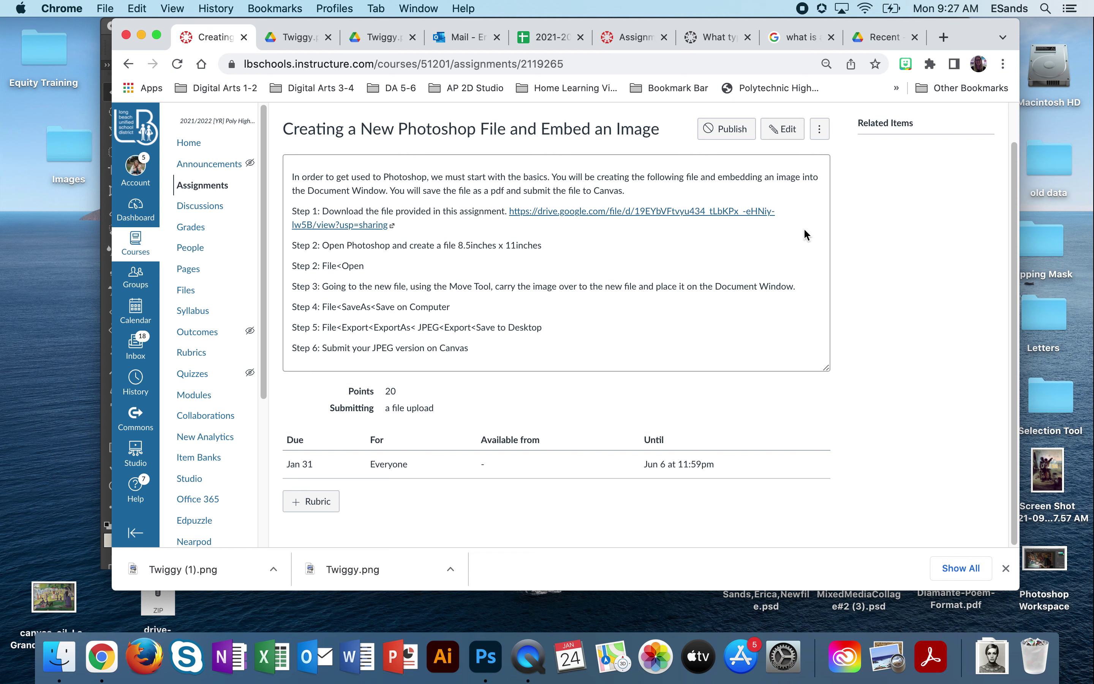
pyautogui.moveTo(977, 31); pyautogui.dragTo(799, 19)
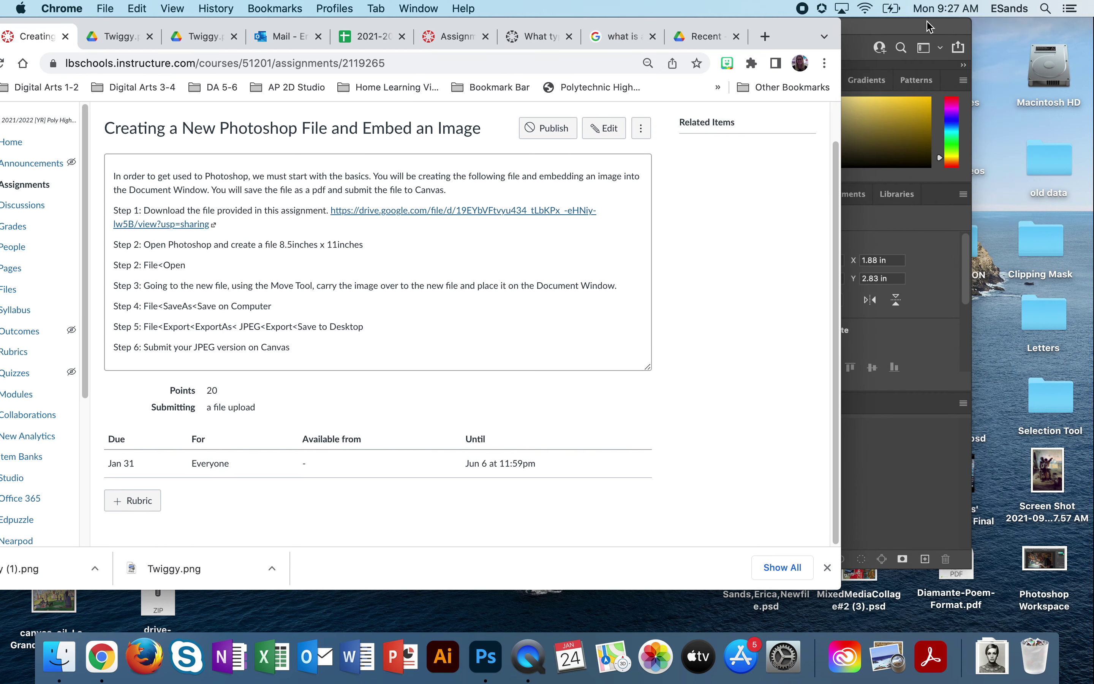